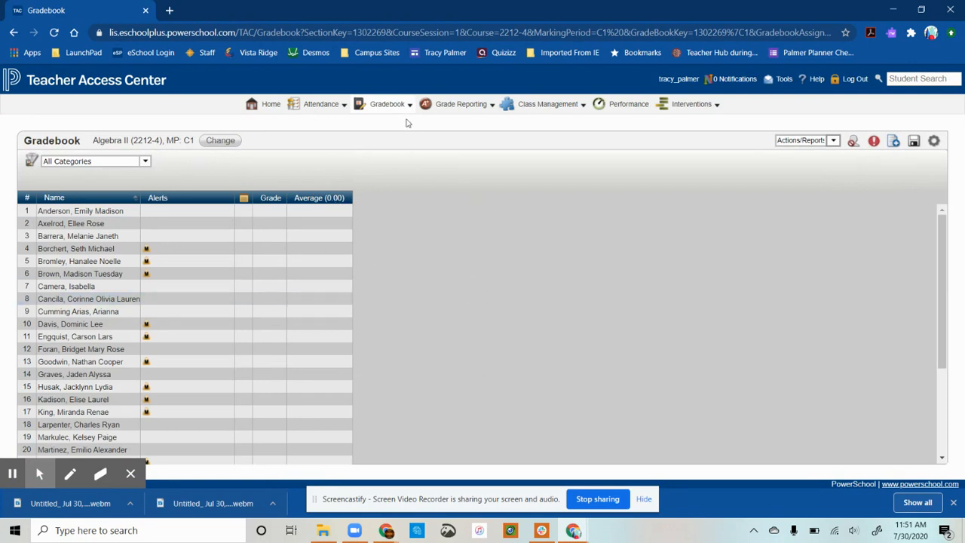
Open the gradebook setup for Algebra II (2212-4) and choose 10 - Tests-Projects as the new category.
mouse_move(405, 107)
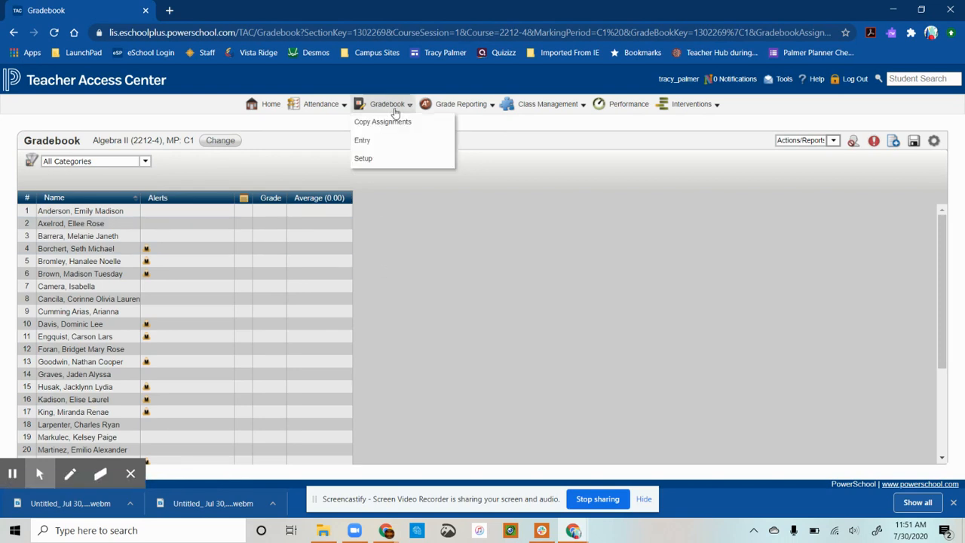
click(382, 157)
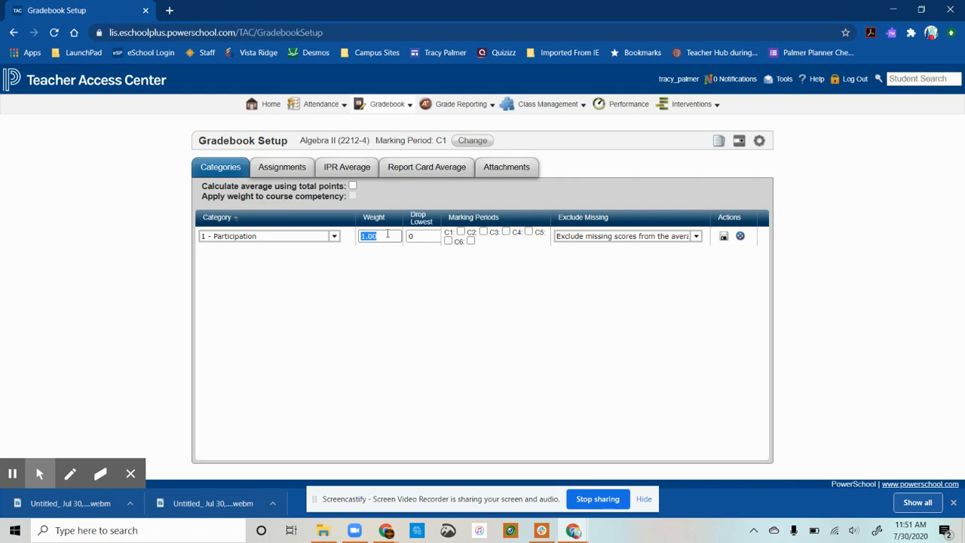
click(387, 234)
click(336, 237)
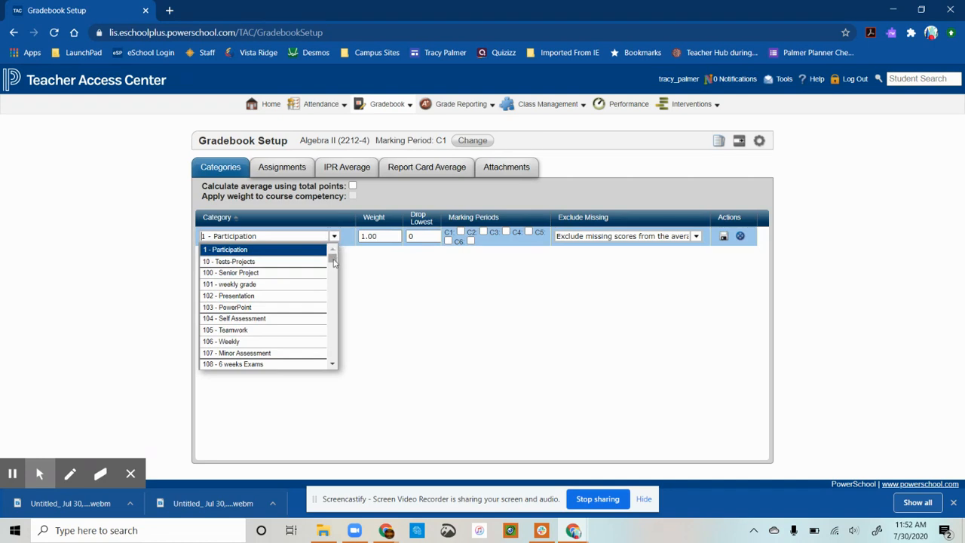
drag(334, 261, 335, 279)
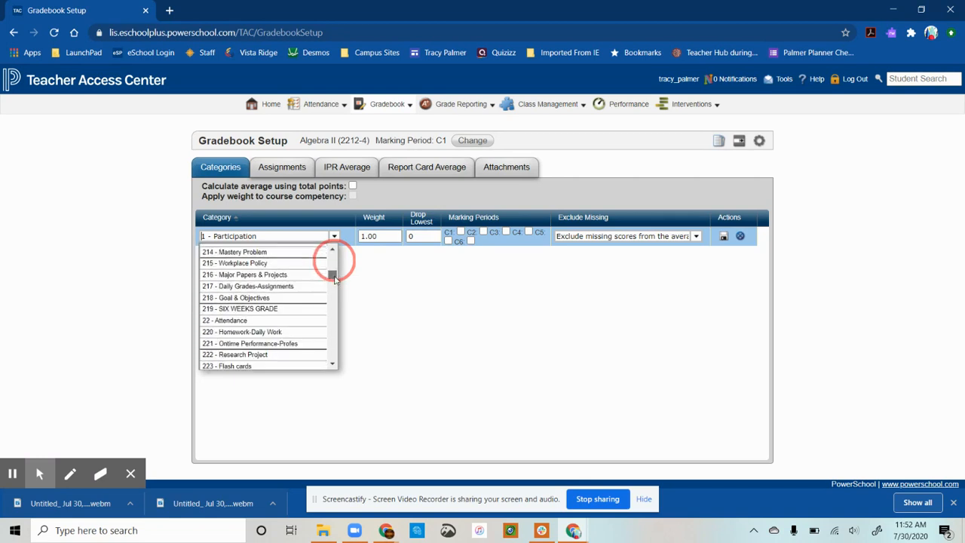
drag(335, 279, 335, 290)
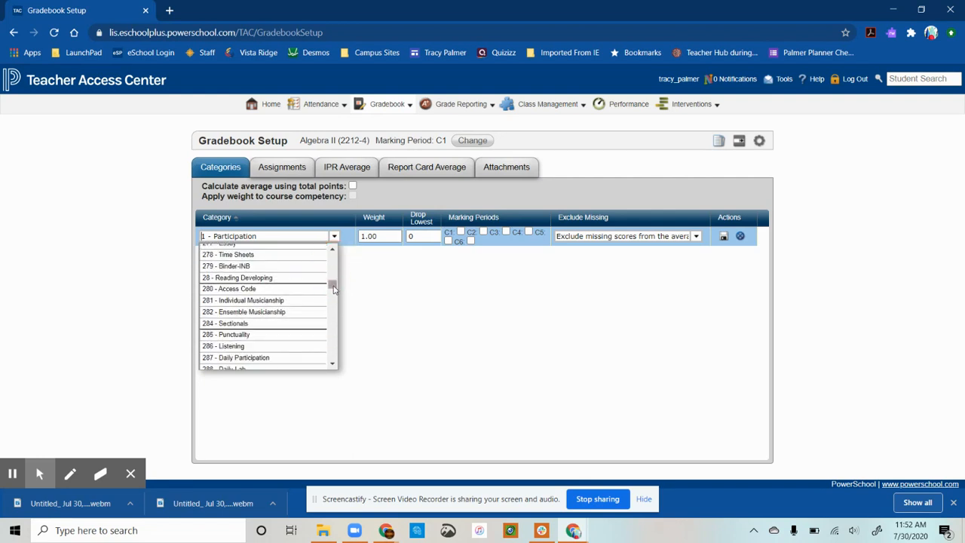
drag(334, 289, 335, 251)
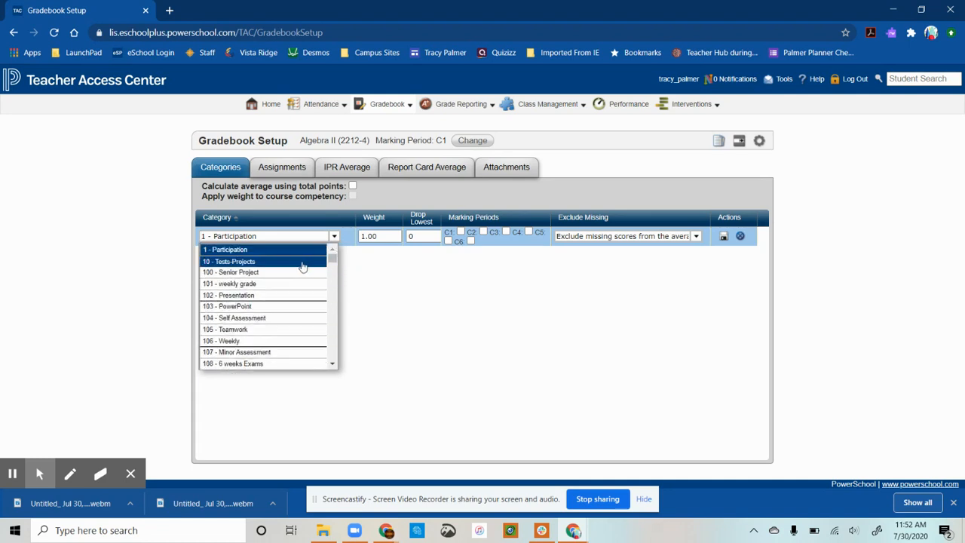
click(302, 263)
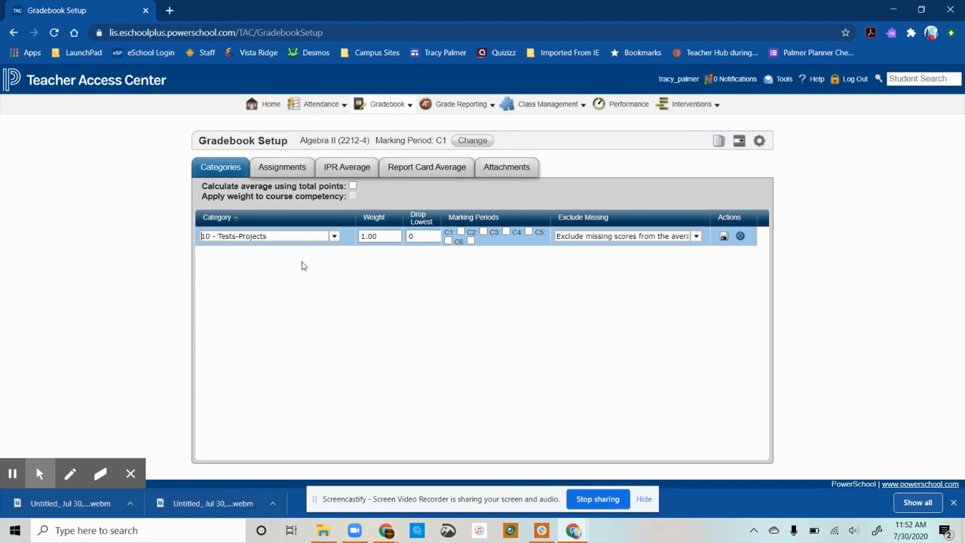
Set the Tests-Projects category's weight to 40, keep missing scores excluded from the average, and save the category.
click(383, 237)
key(BackSpace)
key(BackSpace)
key(BackSpace)
key(BackSpace)
text(40)
click(695, 237)
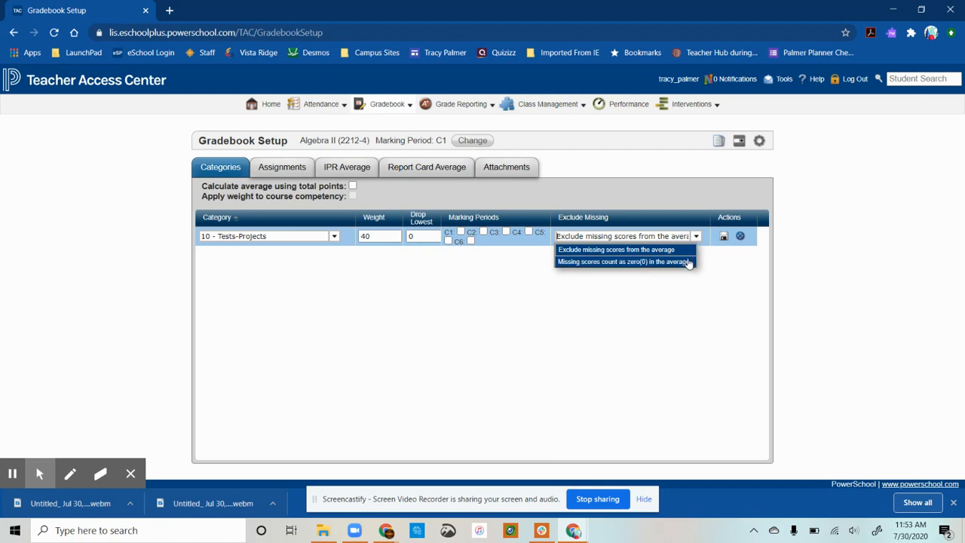
click(709, 263)
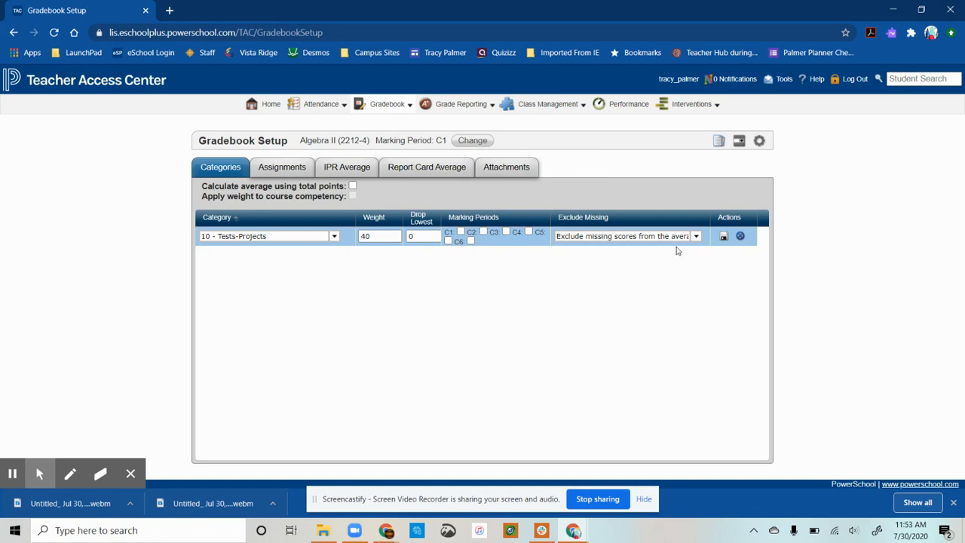
click(724, 239)
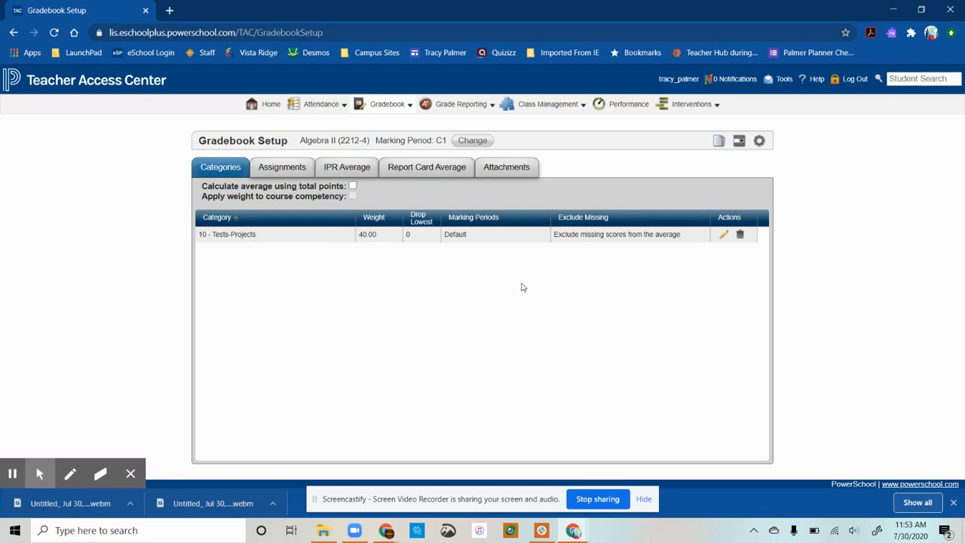
Add another gradebook category and choose 151 - Daily Assignments for it.
click(739, 143)
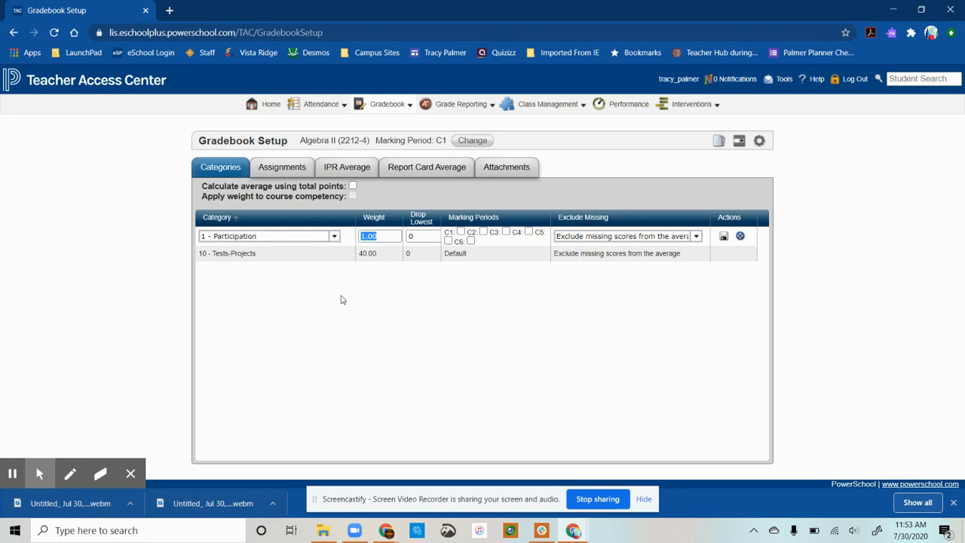
click(334, 236)
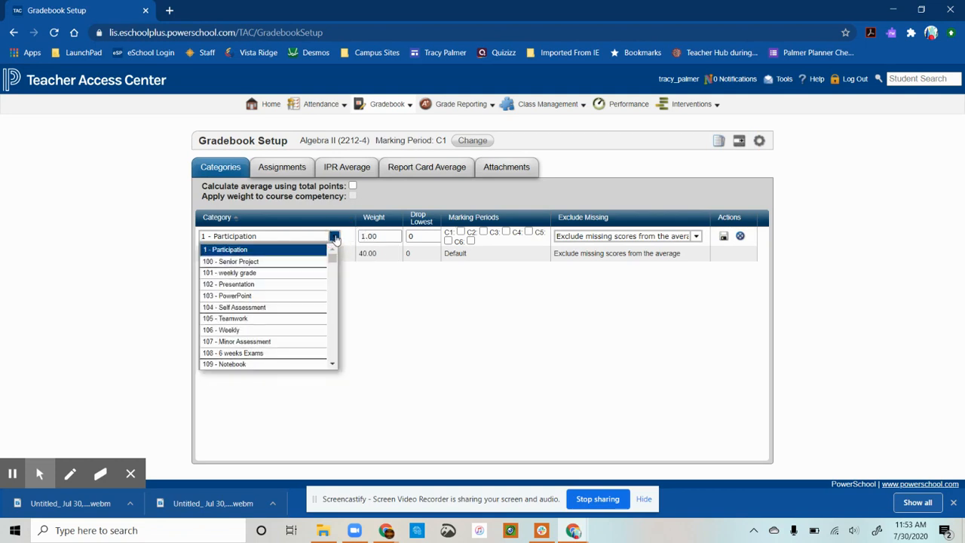
scroll(304, 321, down, 2)
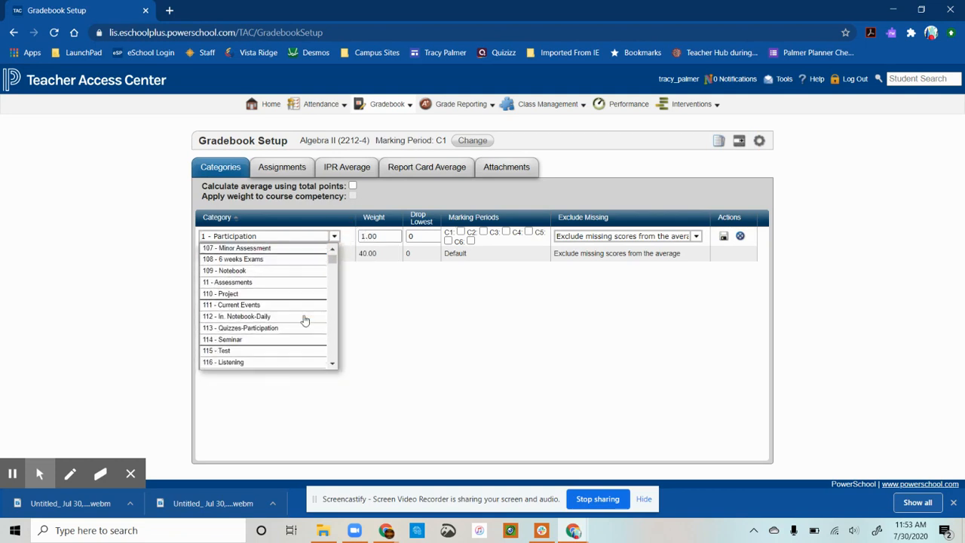
scroll(305, 321, down, 5)
scroll(304, 322, down, 8)
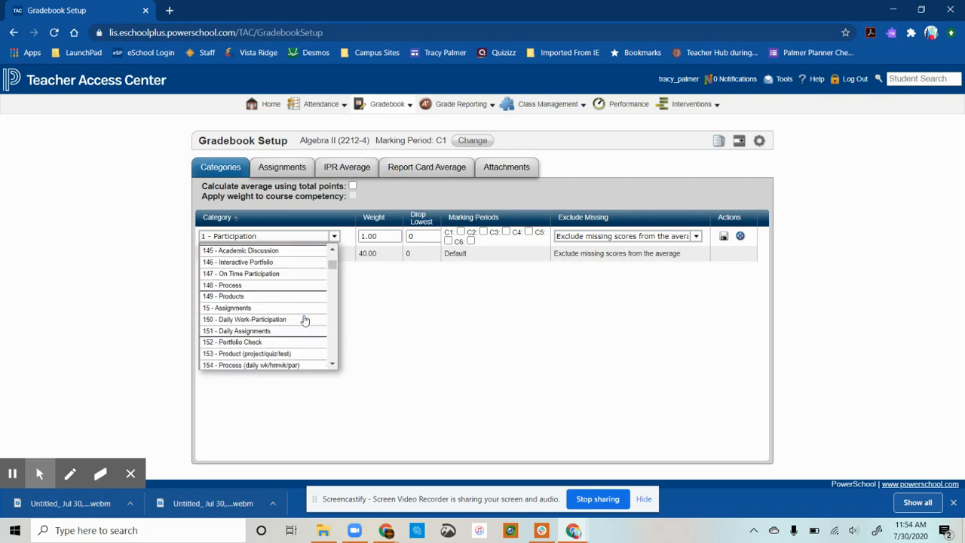
scroll(304, 321, down, 1)
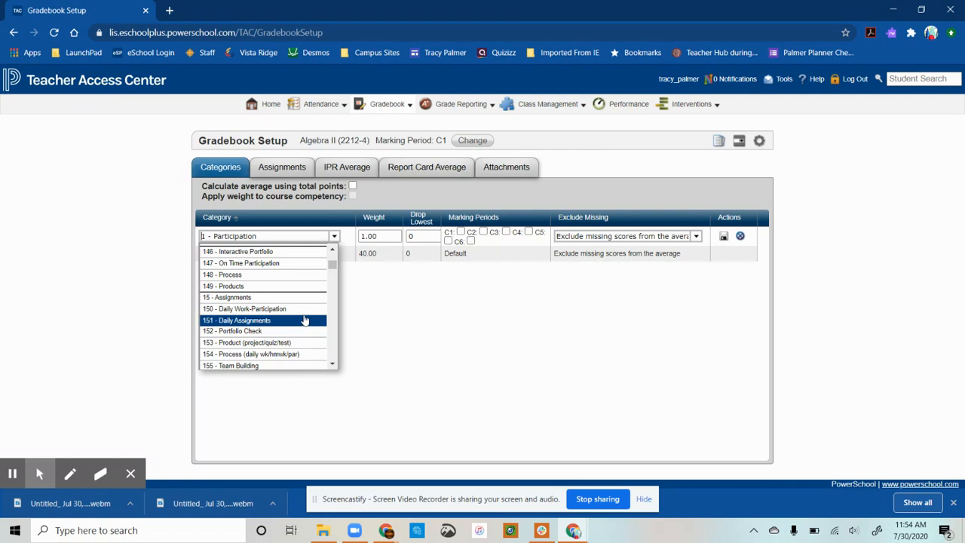
click(305, 321)
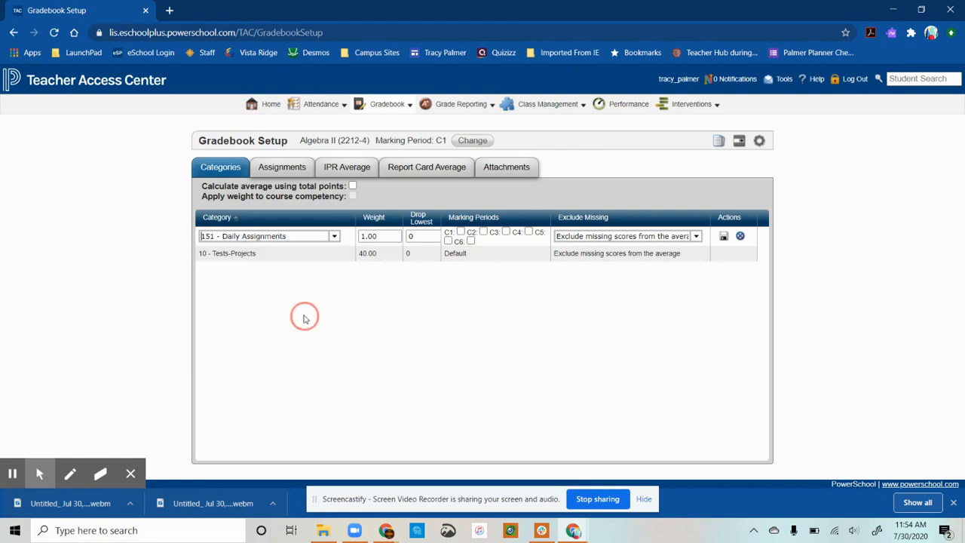
Set the Daily Assignments category's weight to 15 and save the category.
click(383, 237)
key(BackSpace)
key(BackSpace)
key(BackSpace)
key(BackSpace)
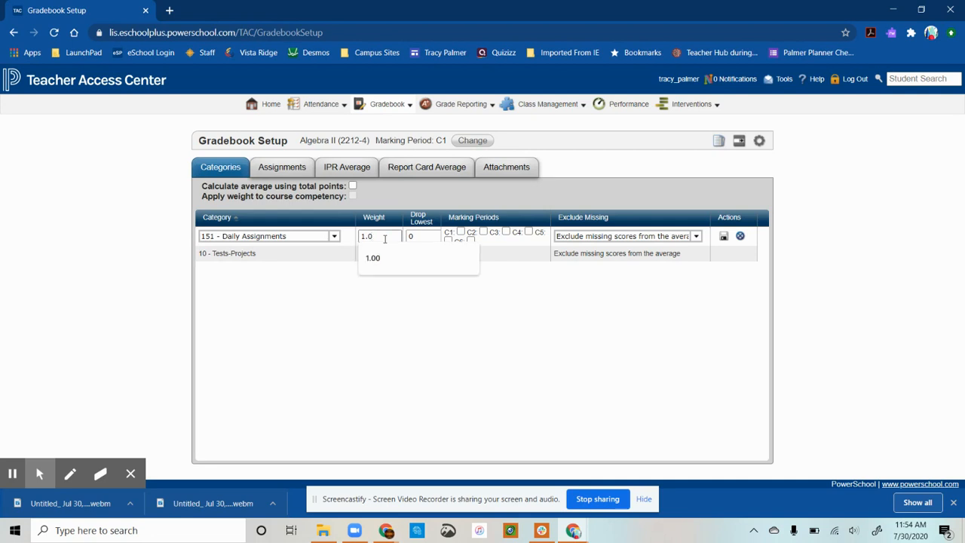
text(15)
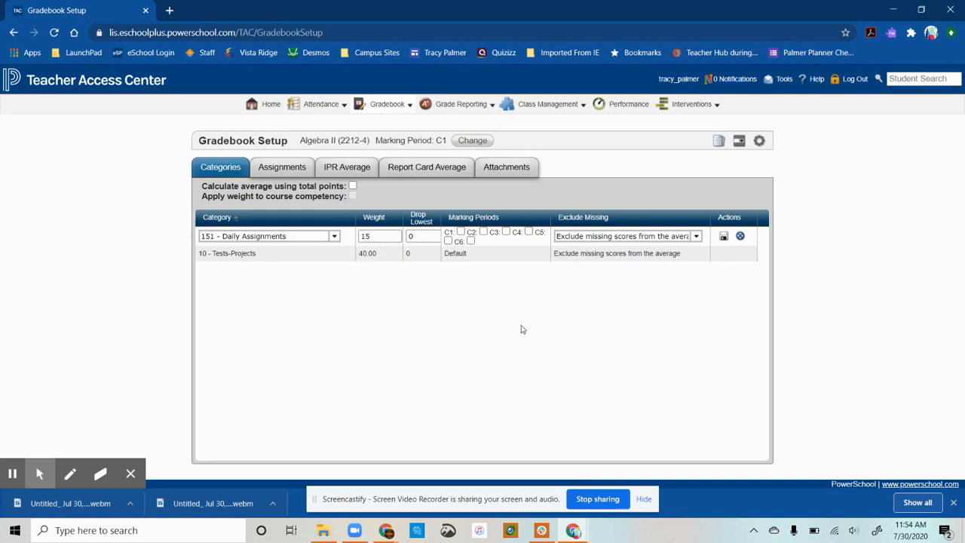
click(408, 237)
click(549, 316)
click(718, 275)
click(723, 236)
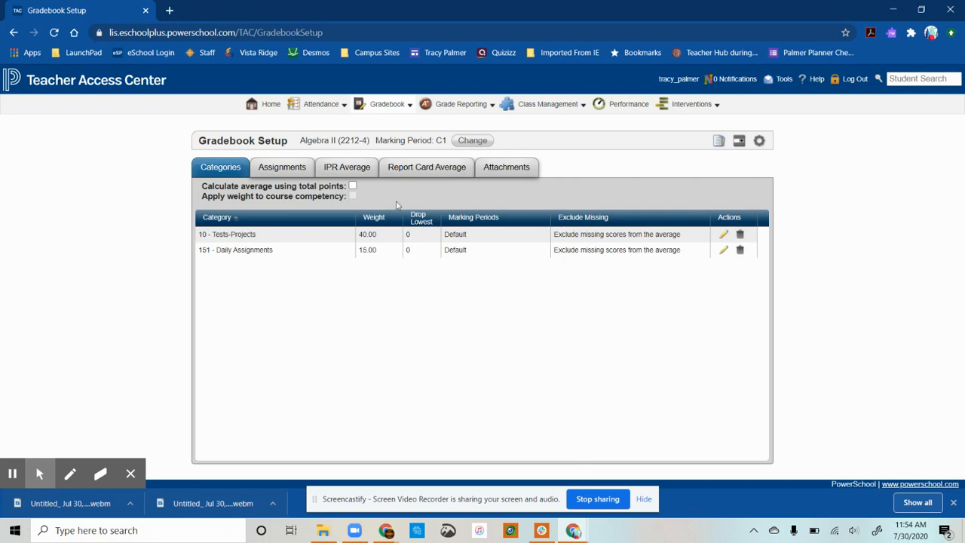
Open the Algebra II (2212-4) gradebook from the class list and view the blank new-assignment form without saving an assignment.
click(272, 174)
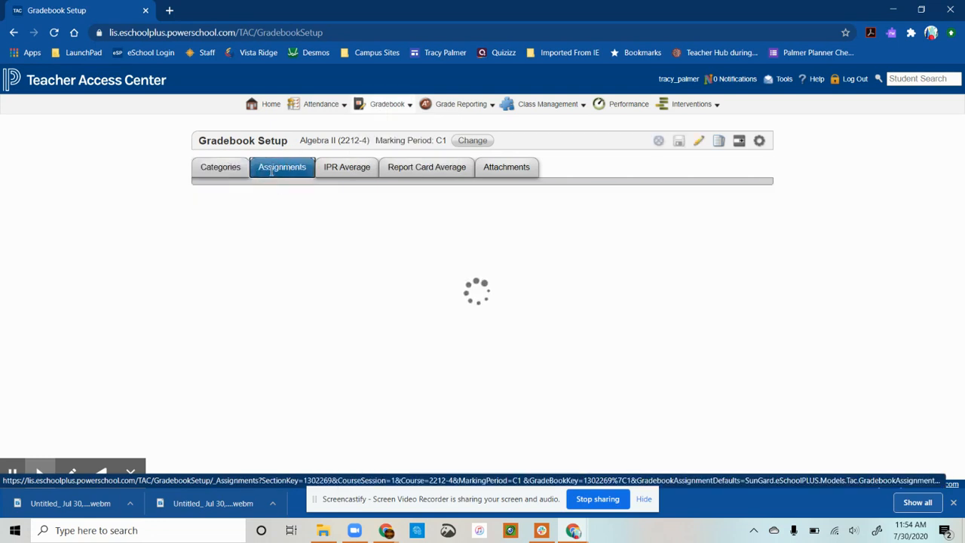
click(271, 108)
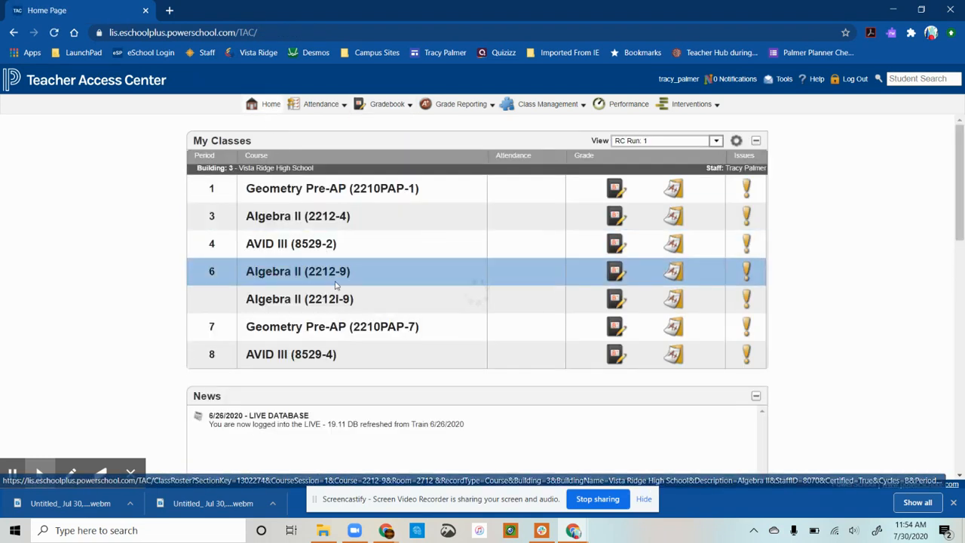
click(613, 217)
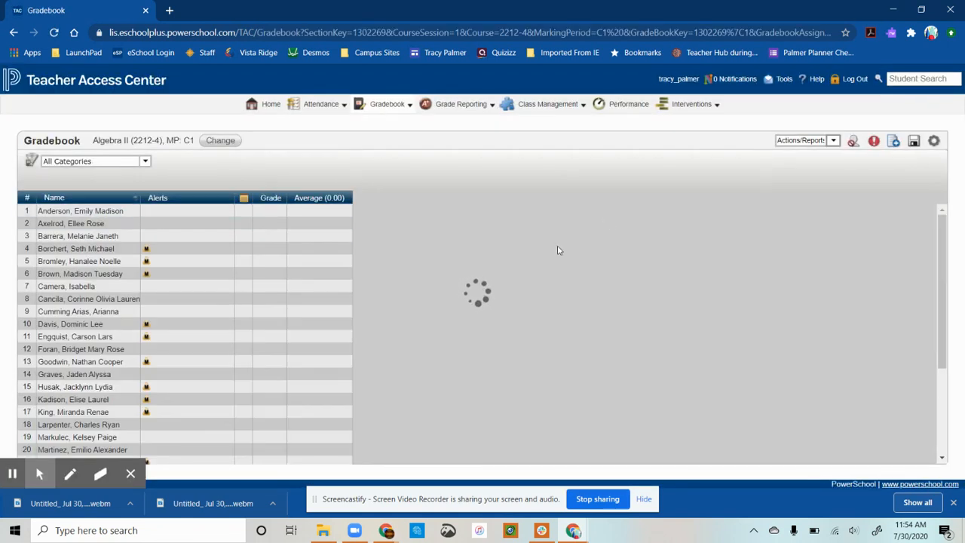
click(895, 143)
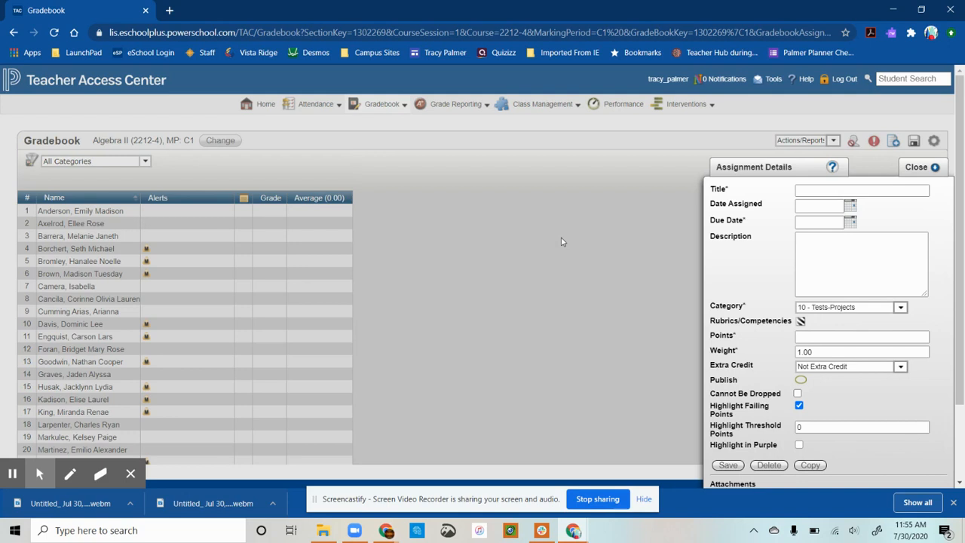
click(915, 167)
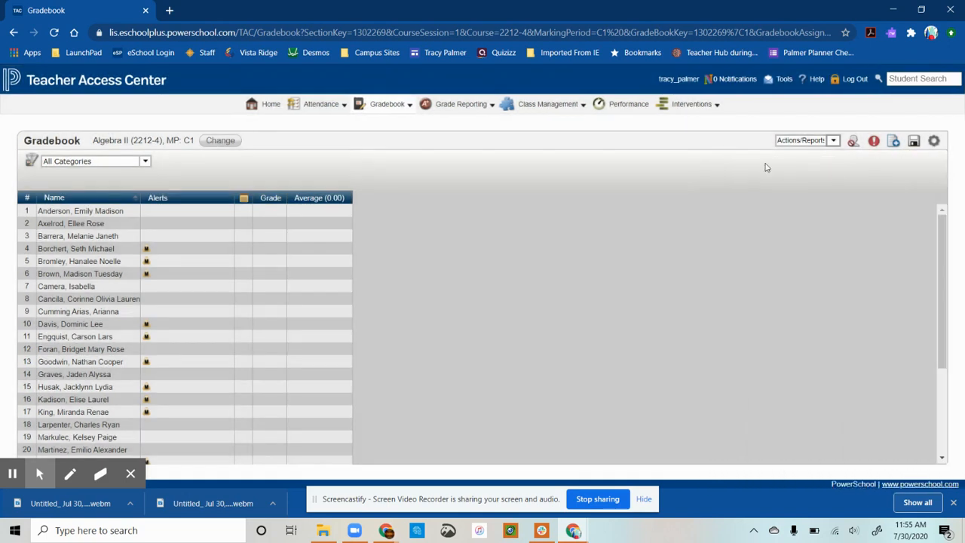